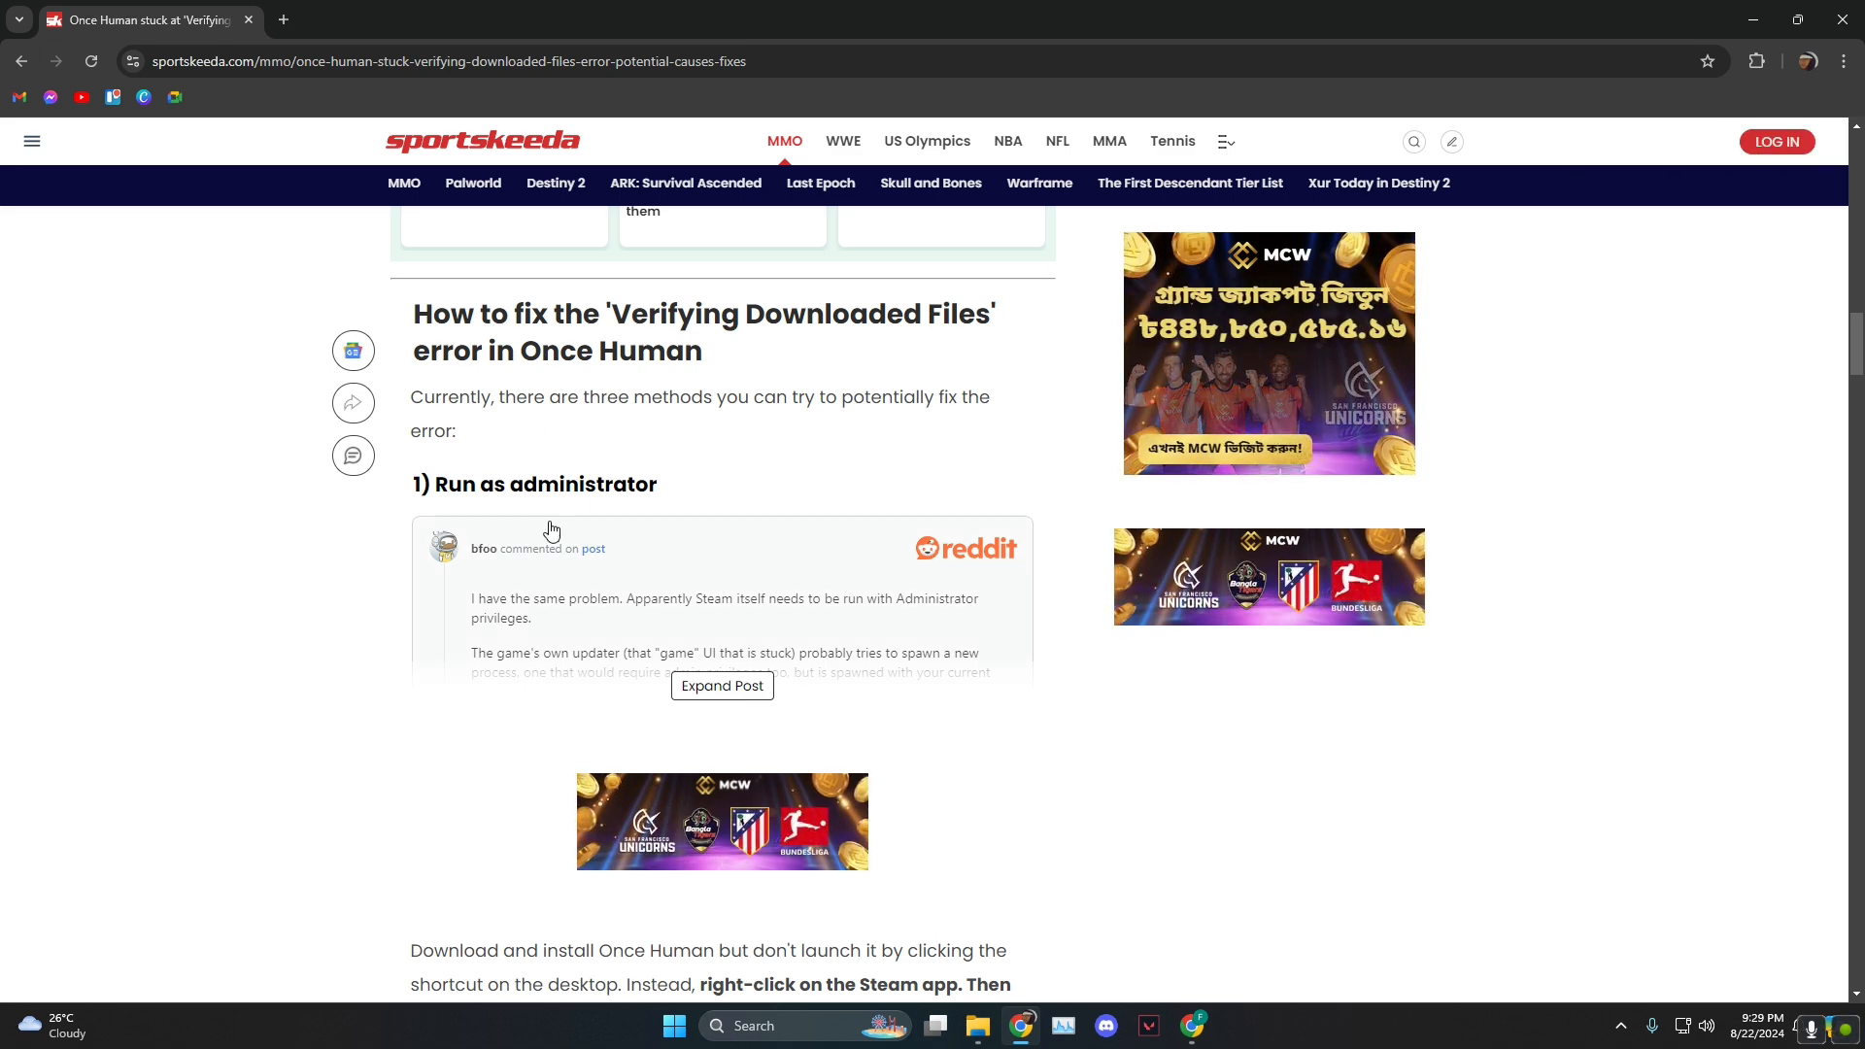
scroll(1085, 826, "down", 2)
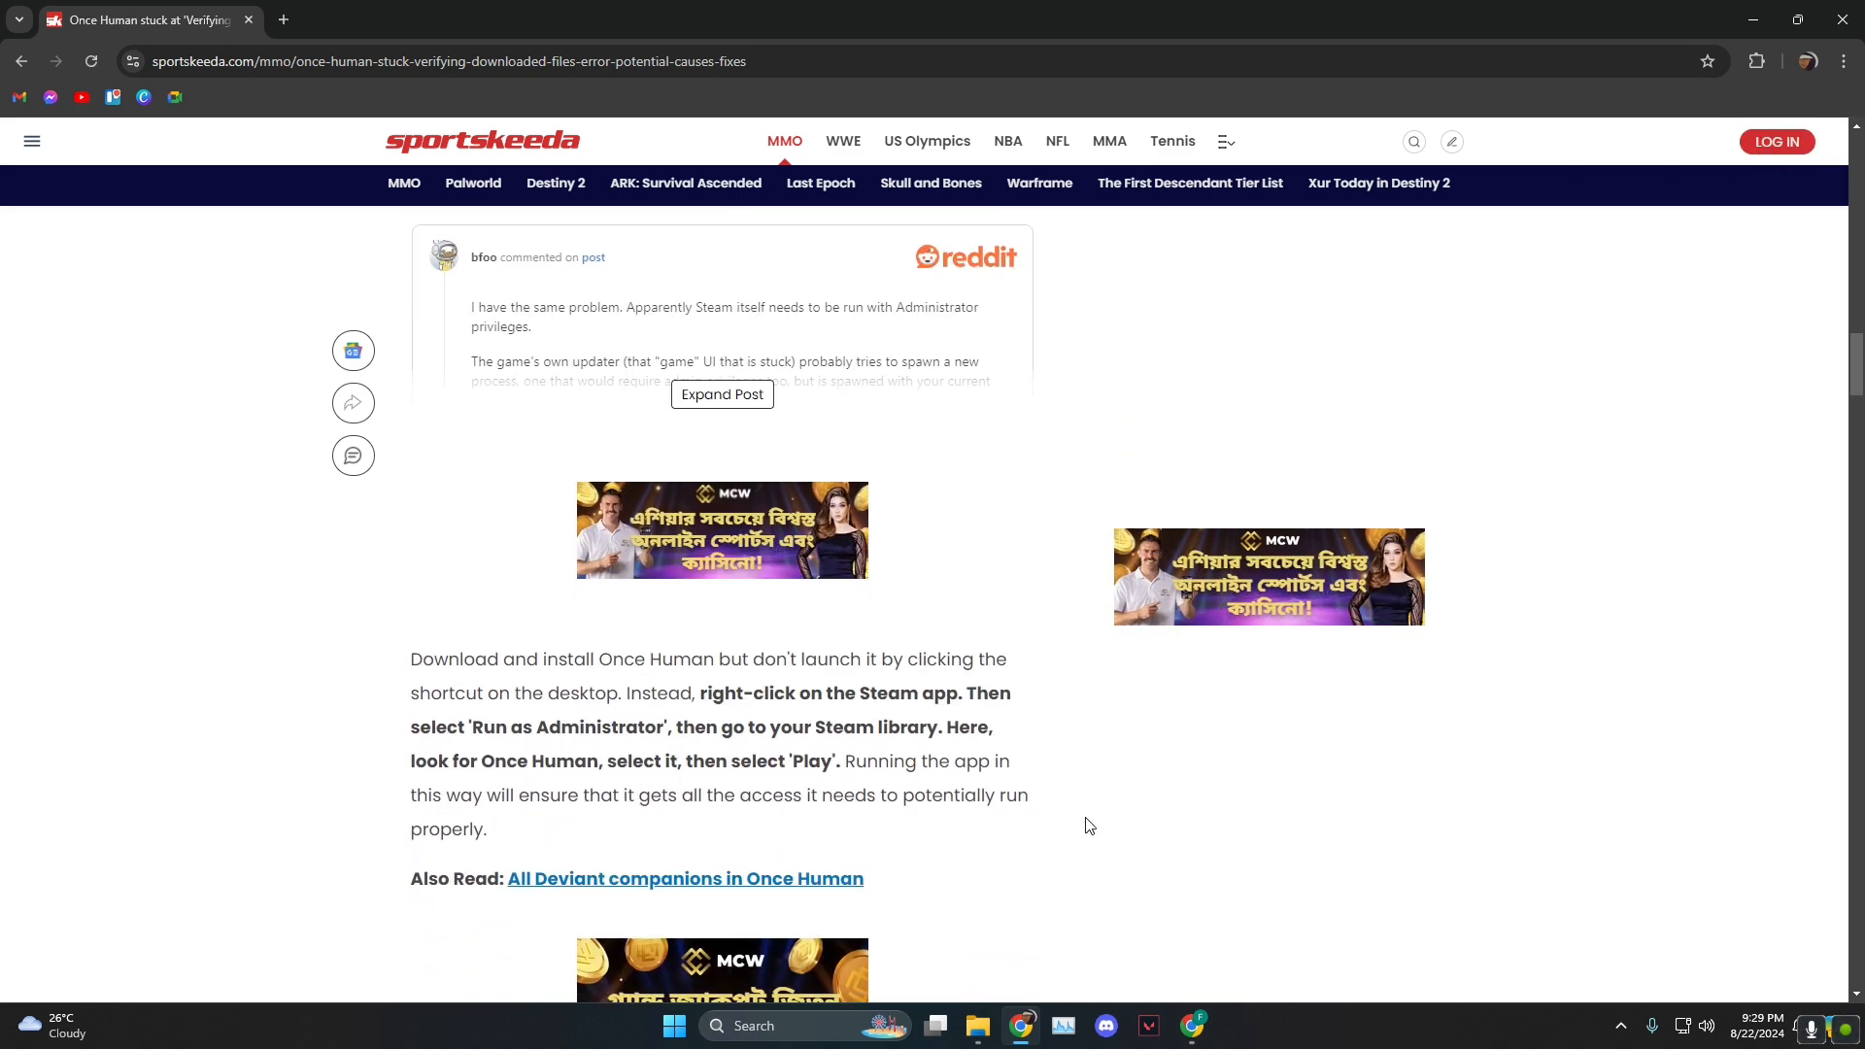
- Search Windows for 'valorant' and open the file location of the VALORANT best match
left_click(795, 1027)
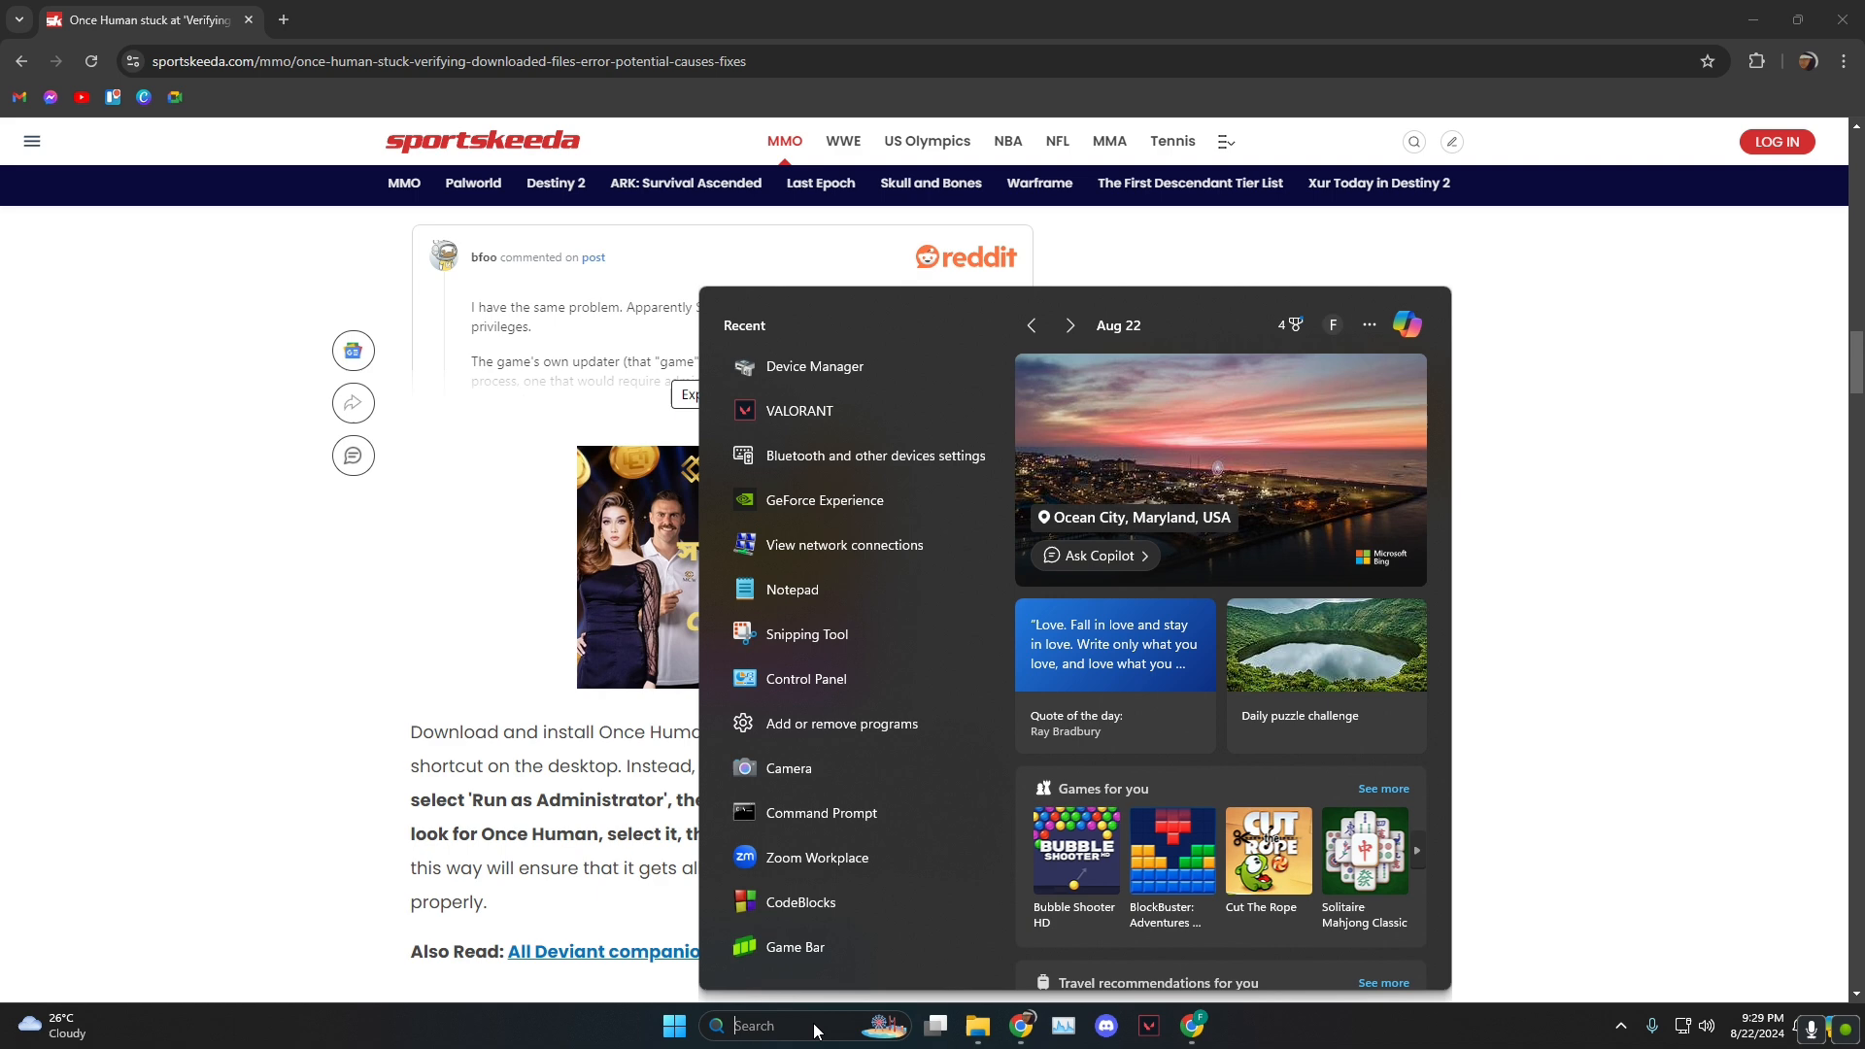
type("valorant")
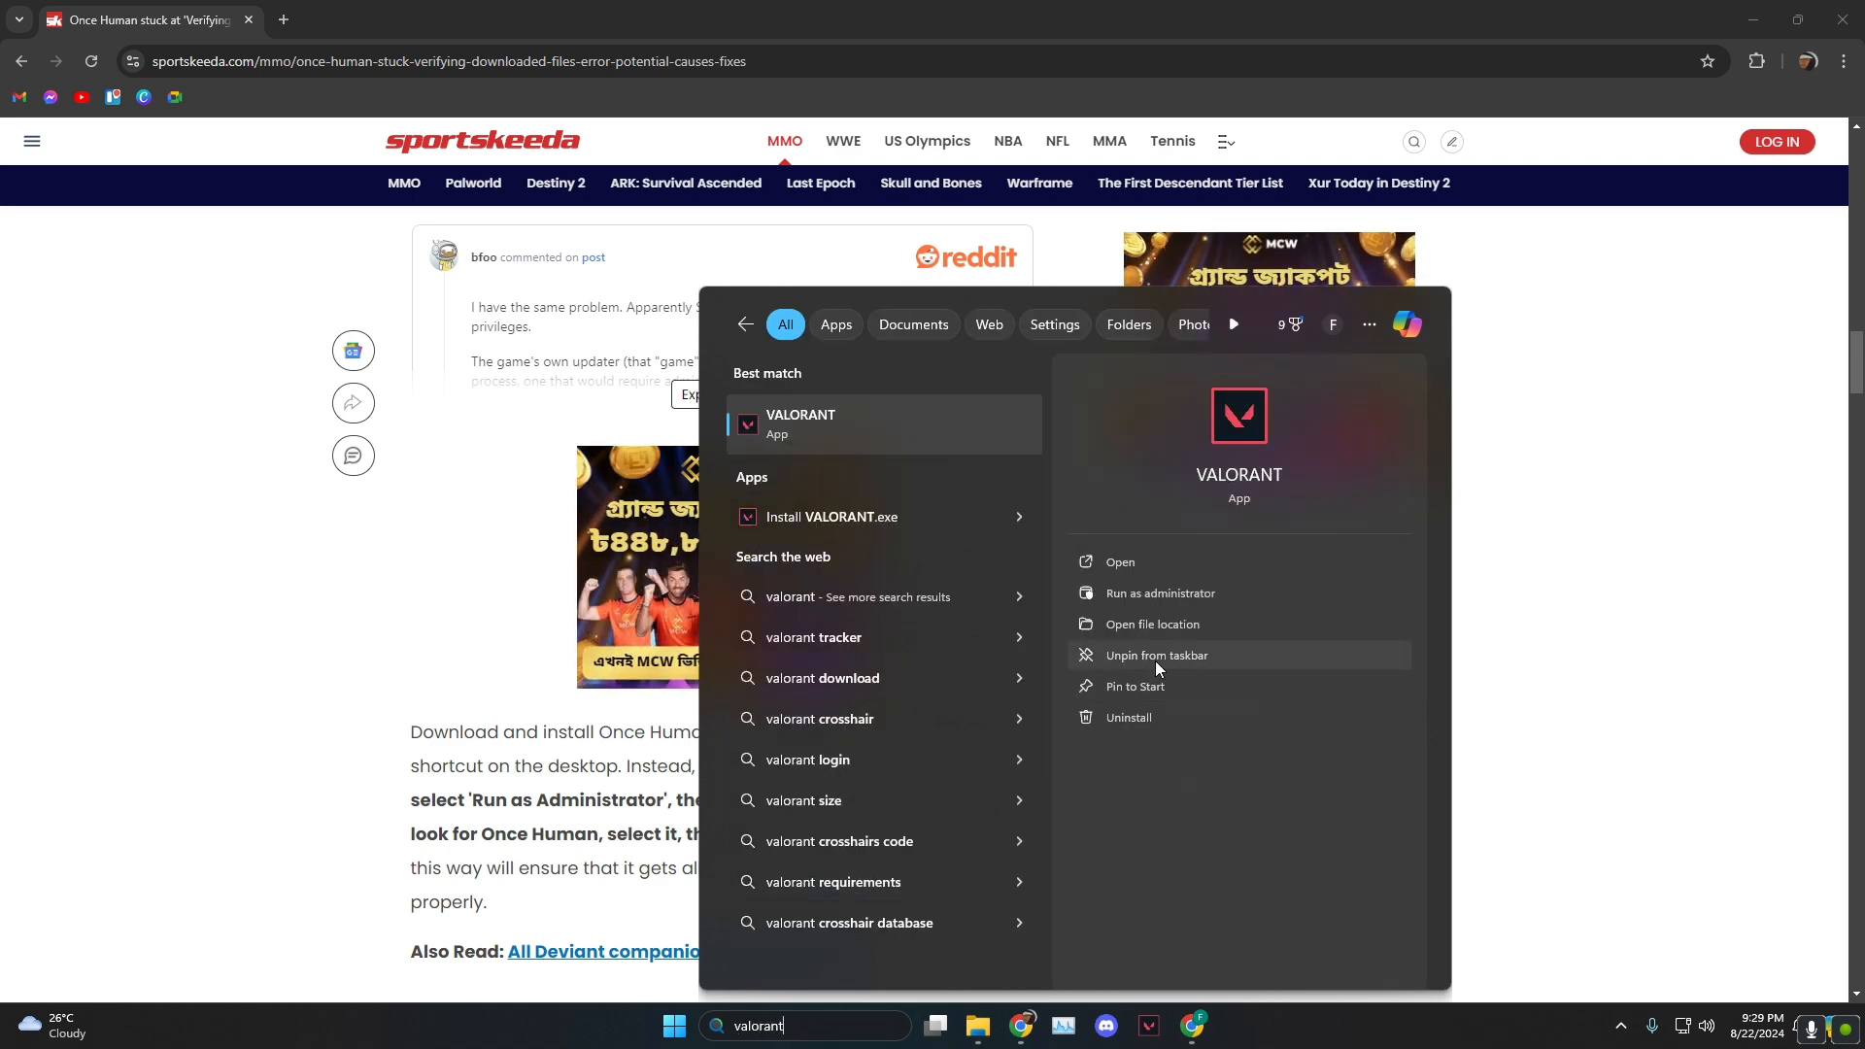
left_click(1197, 624)
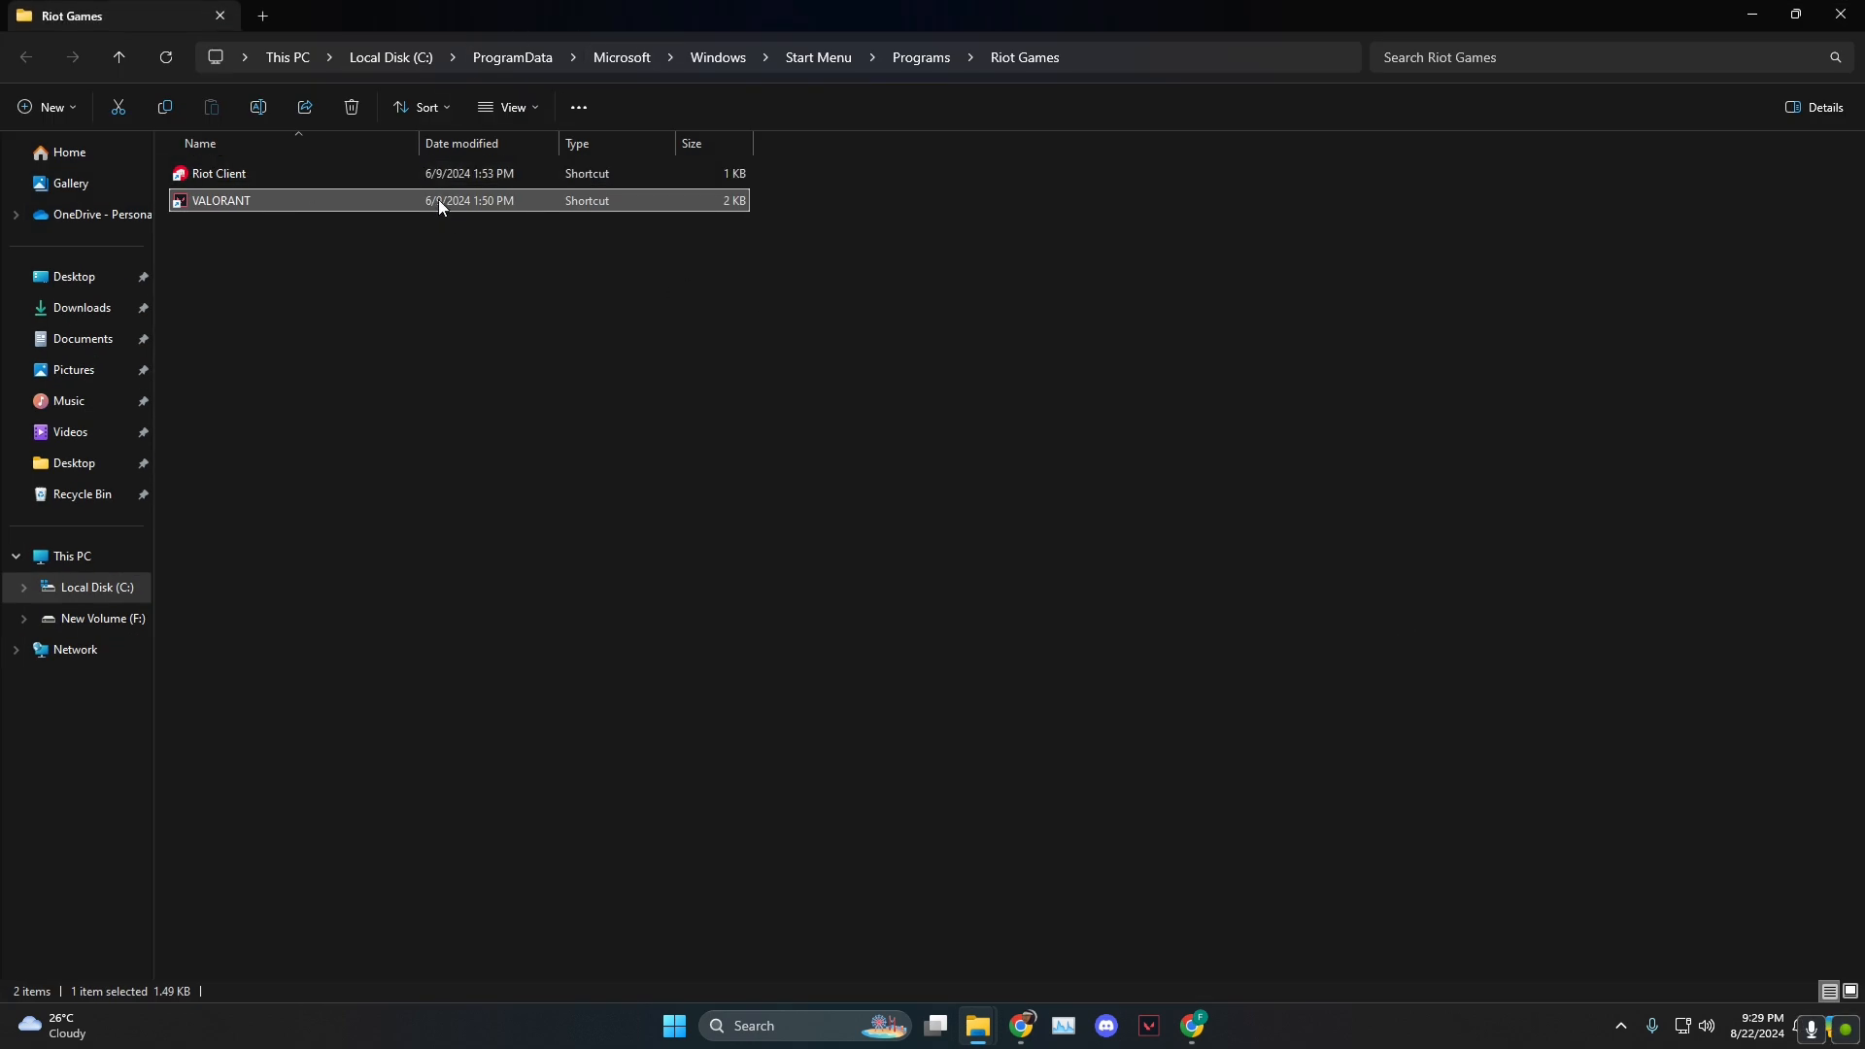
- Follow the VALORANT shortcut to its target, then navigate Riot Games > VALORANT > live on New Volume (F:)
right_click(439, 202)
left_click(498, 360)
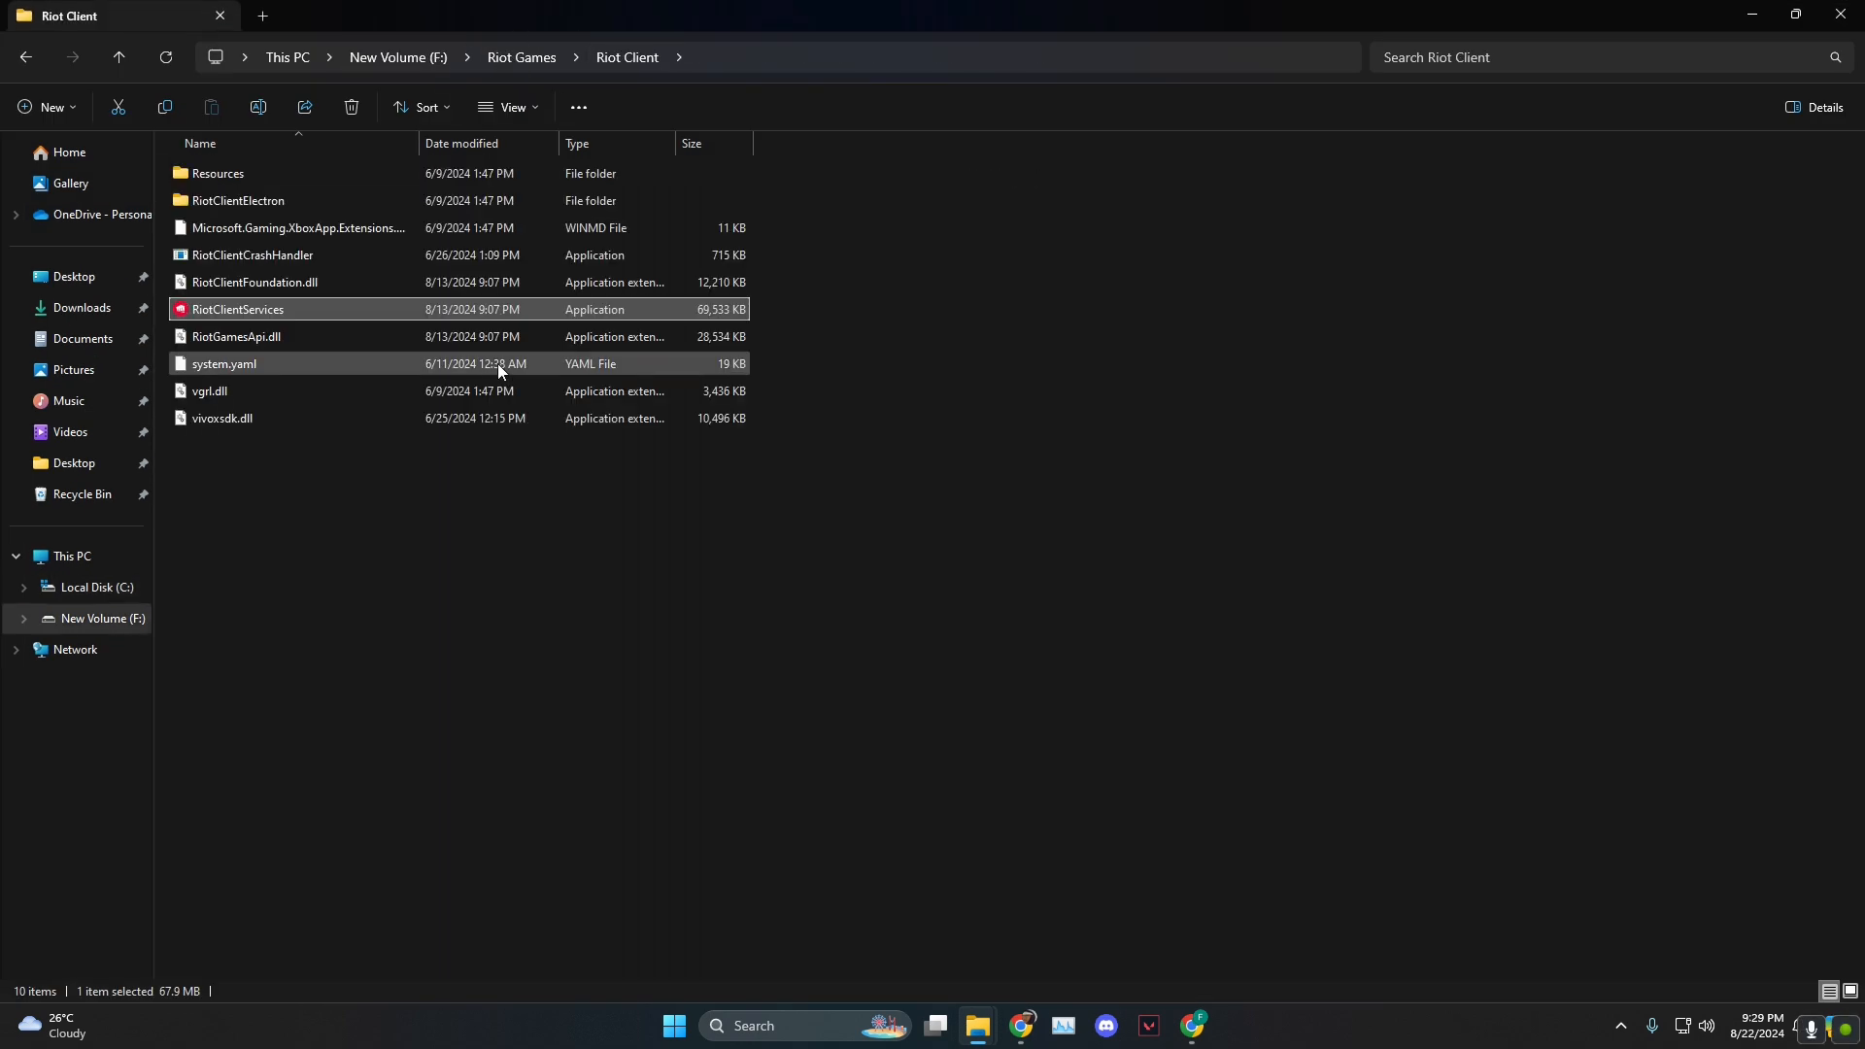
left_click(522, 58)
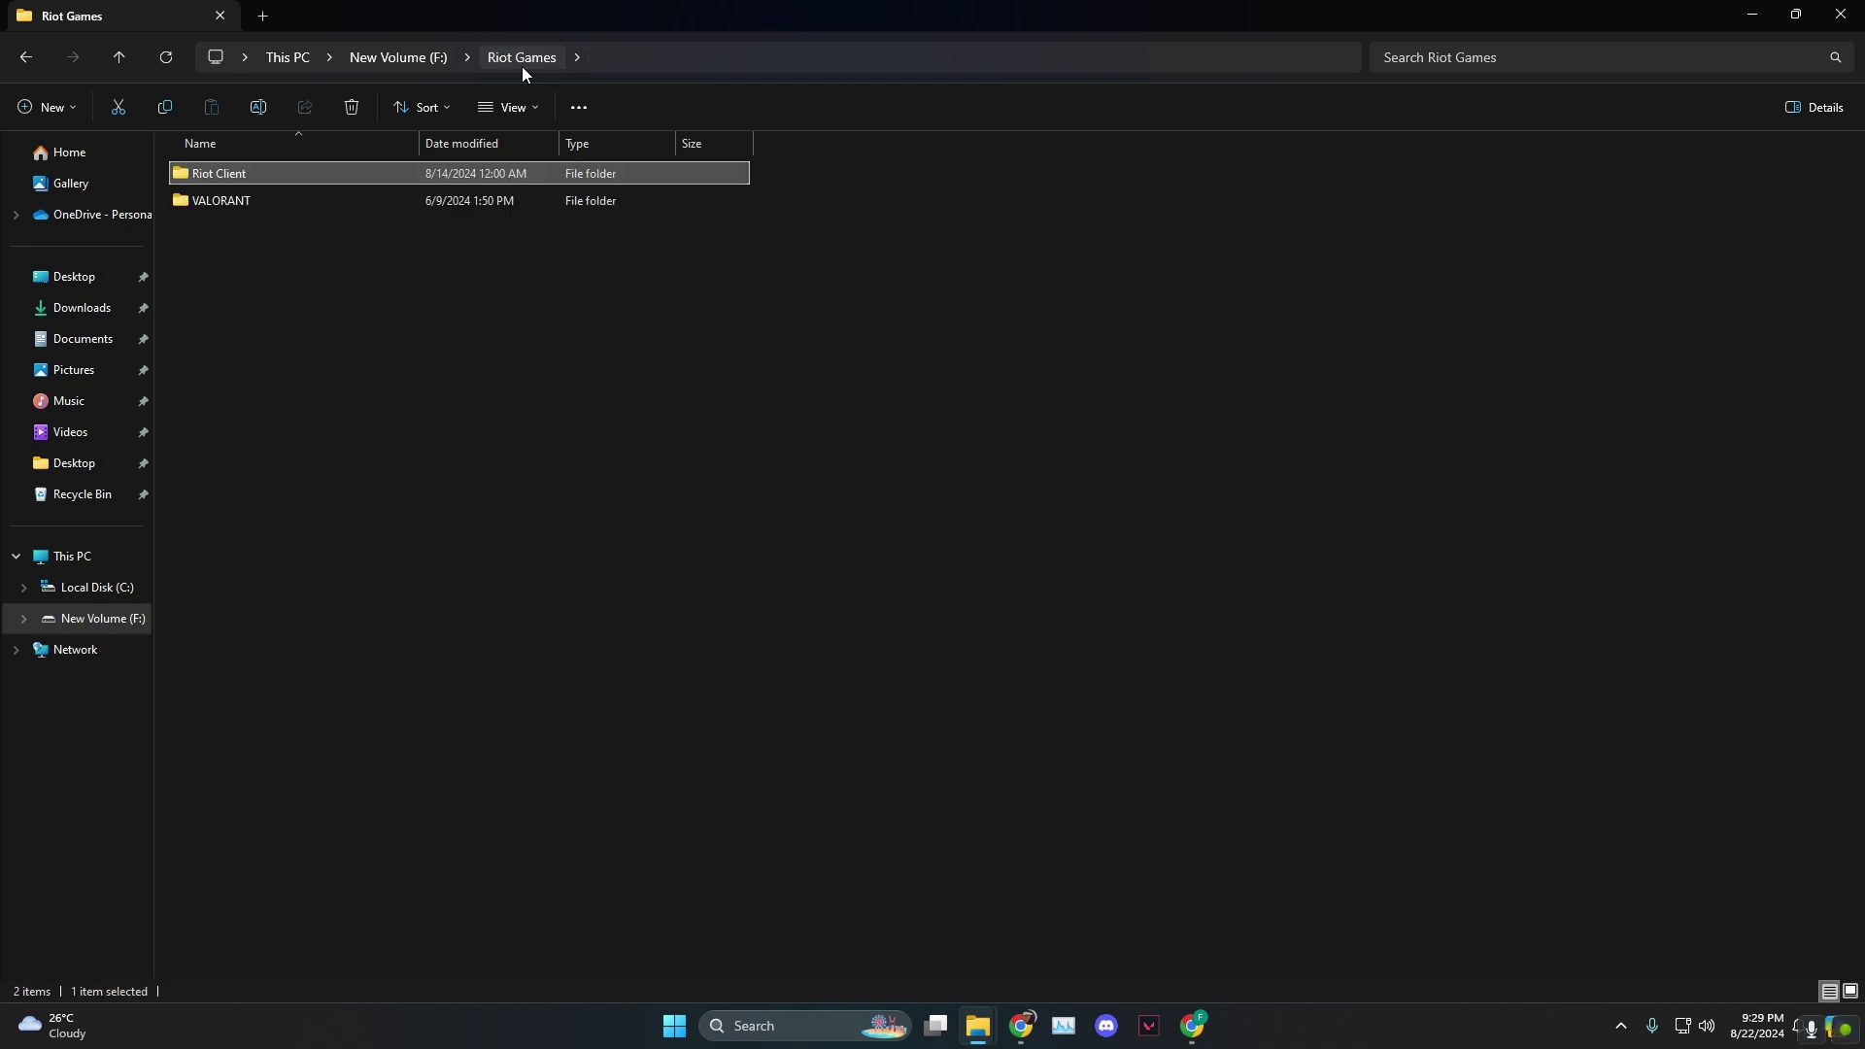
double_click(350, 209)
double_click(307, 181)
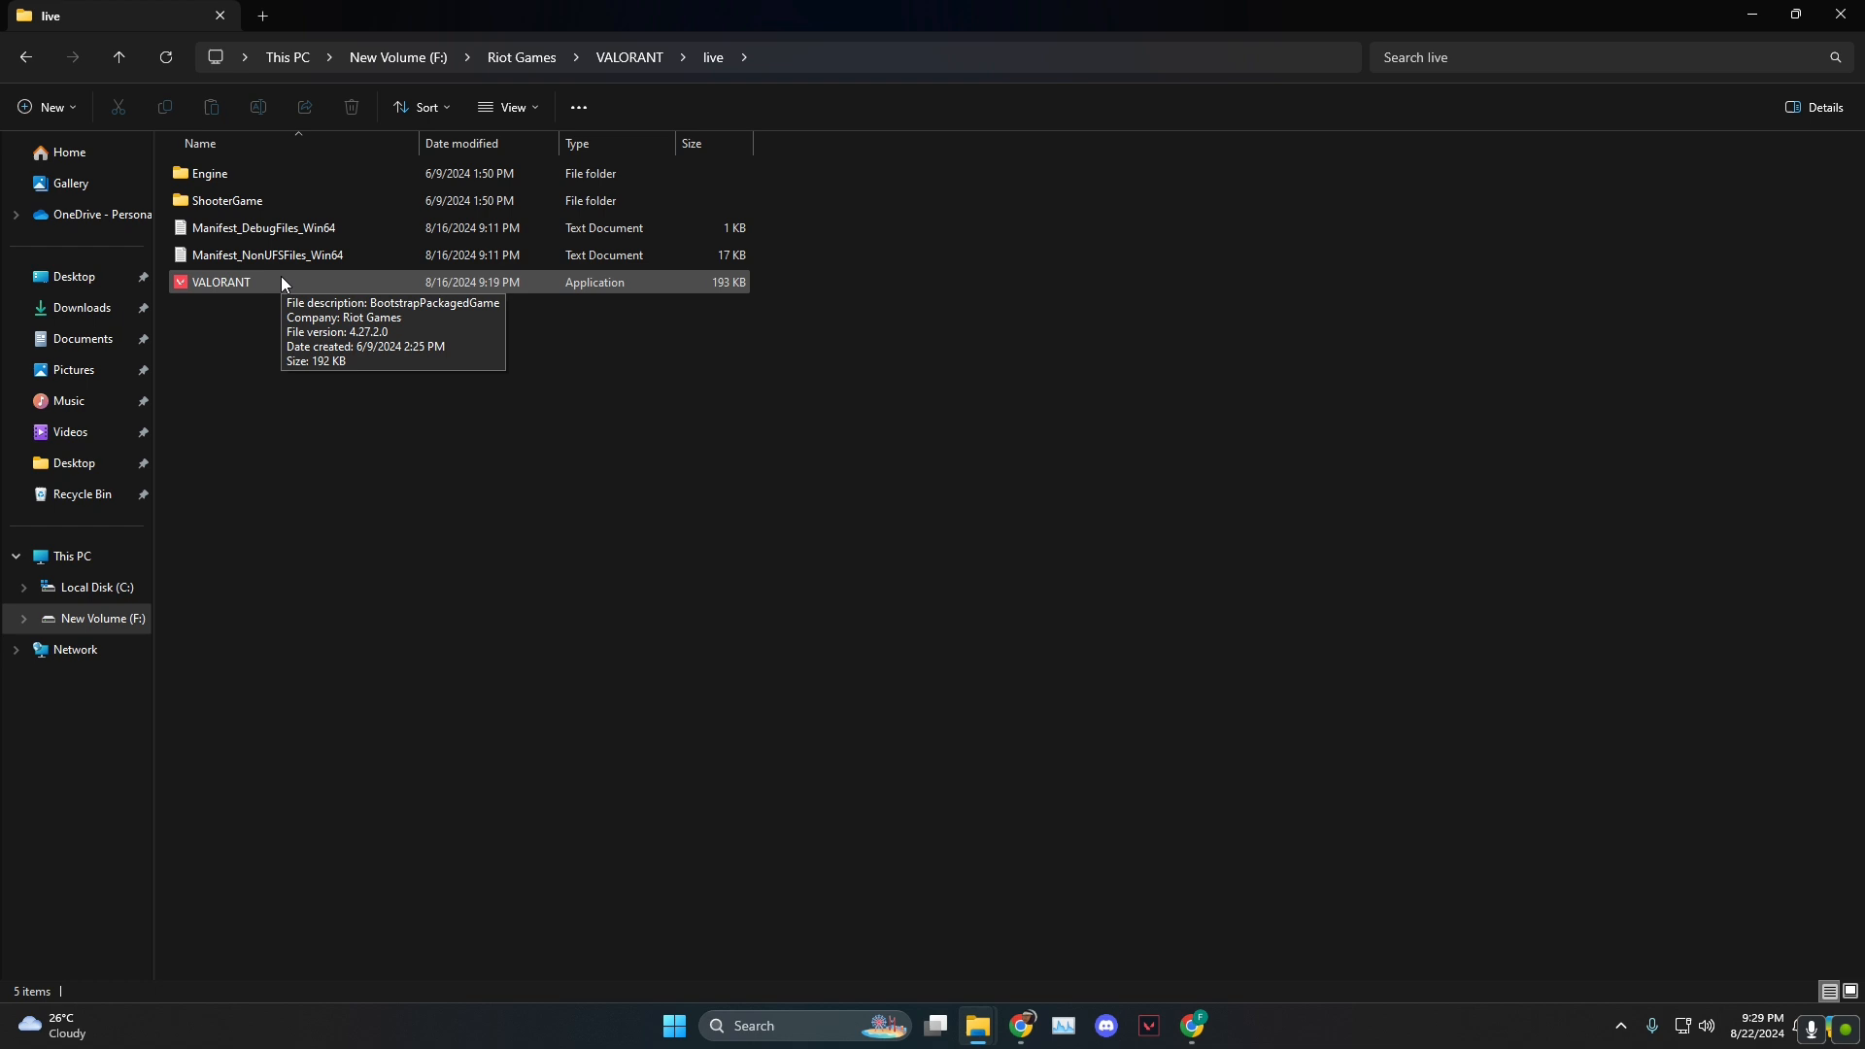
- In VALORANT.exe Properties, Compatibility, enable Run this program as an administrator and close the dialog
right_click(282, 275)
left_click(253, 279)
right_click(251, 279)
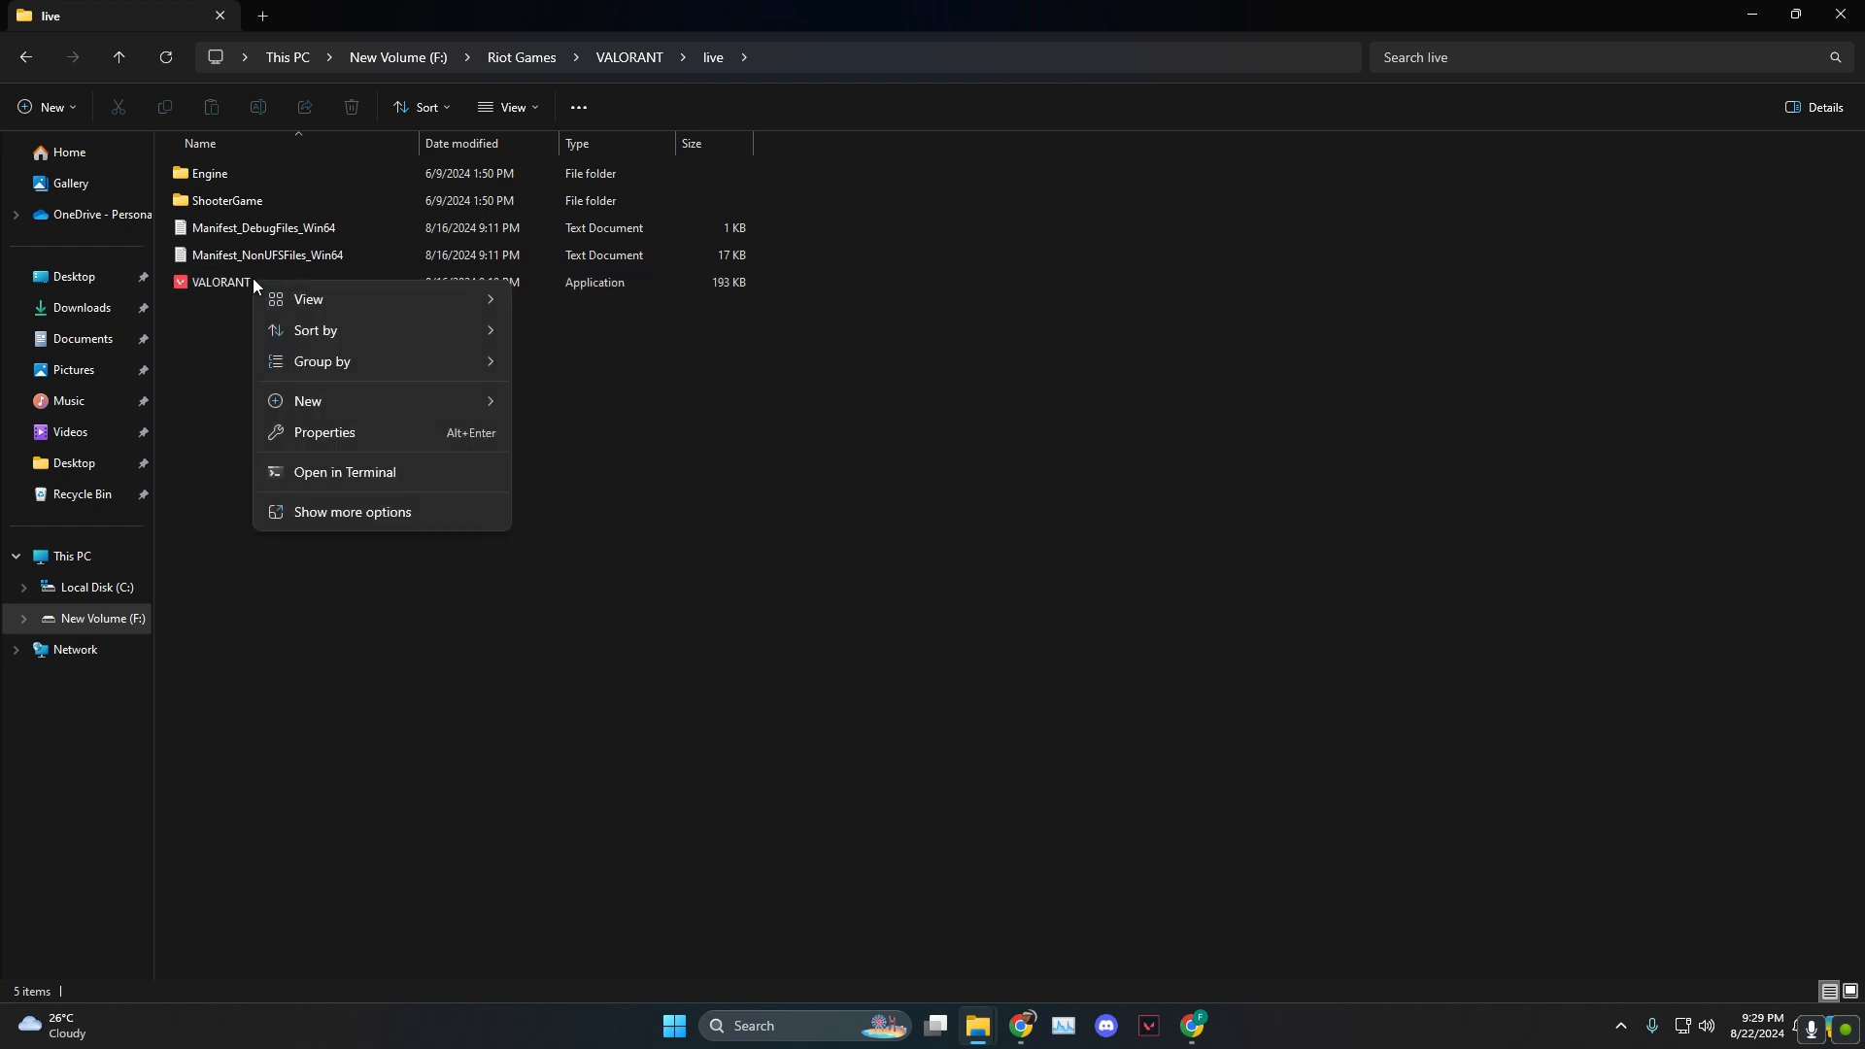
left_click(245, 281)
left_click(245, 280)
right_click(245, 280)
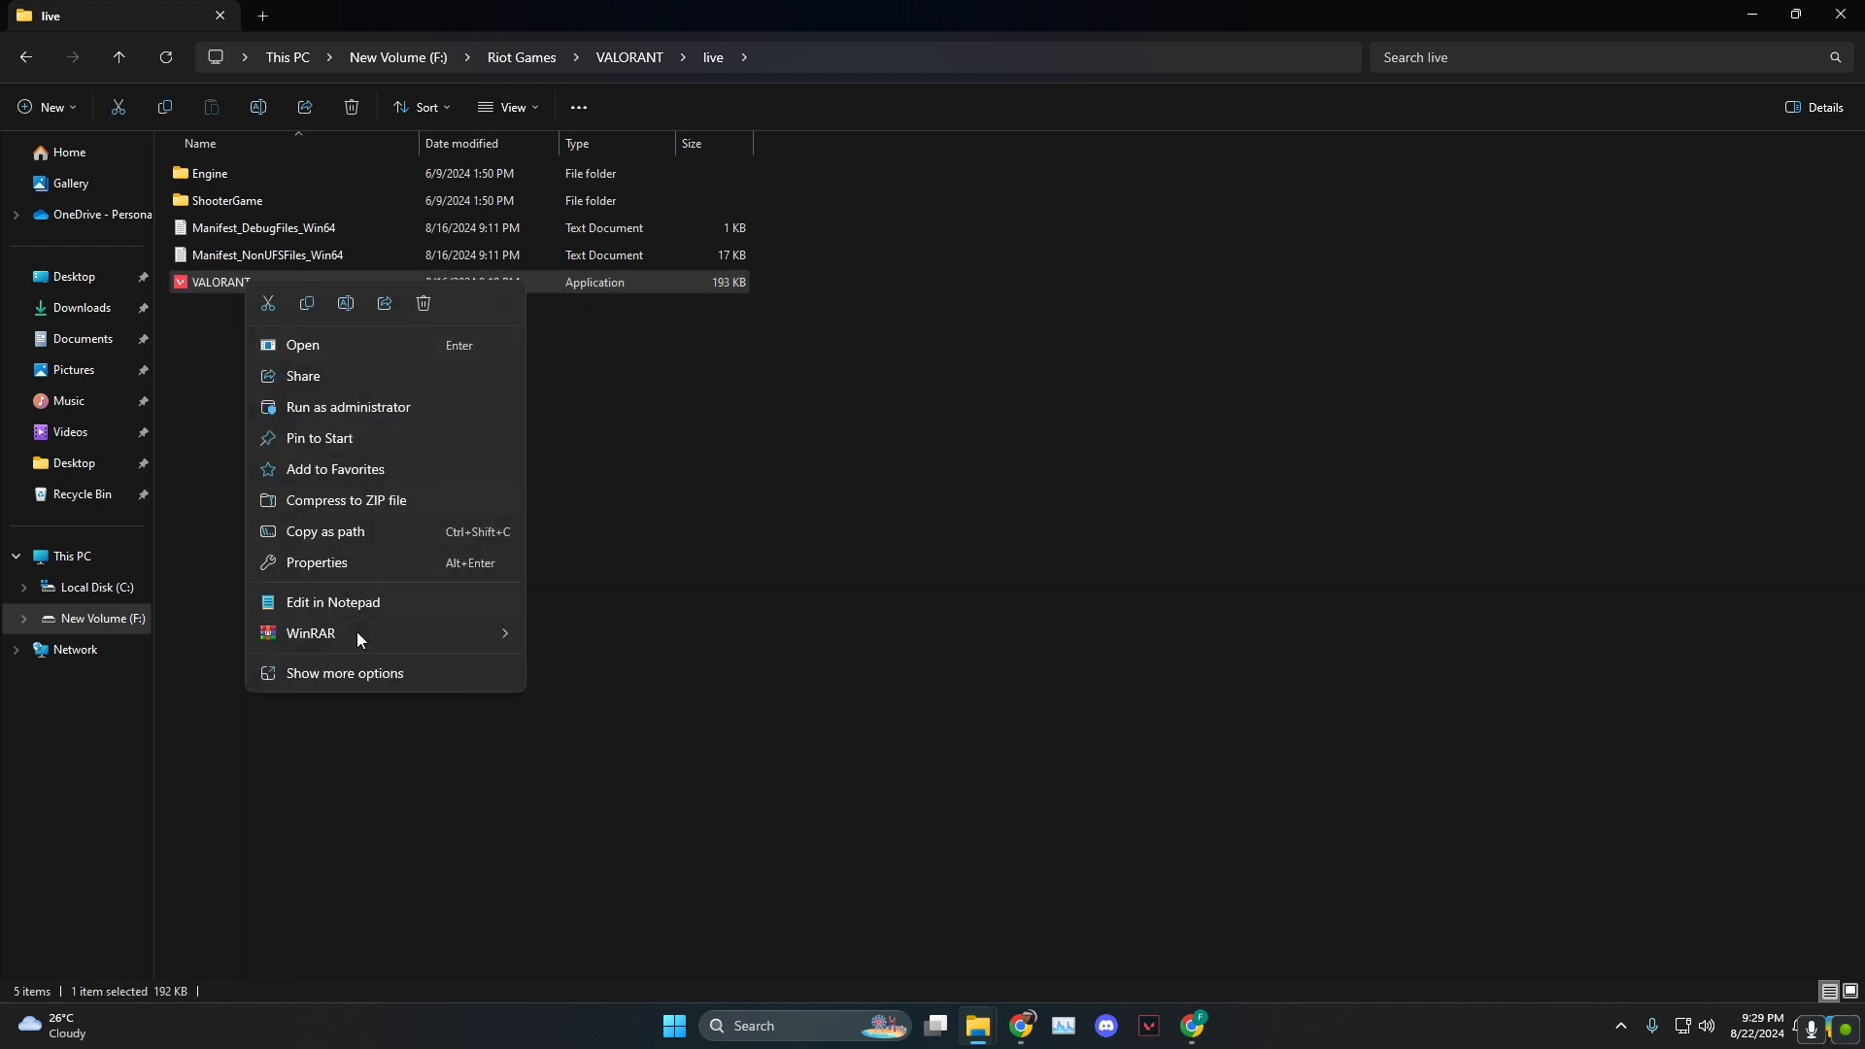
left_click(354, 566)
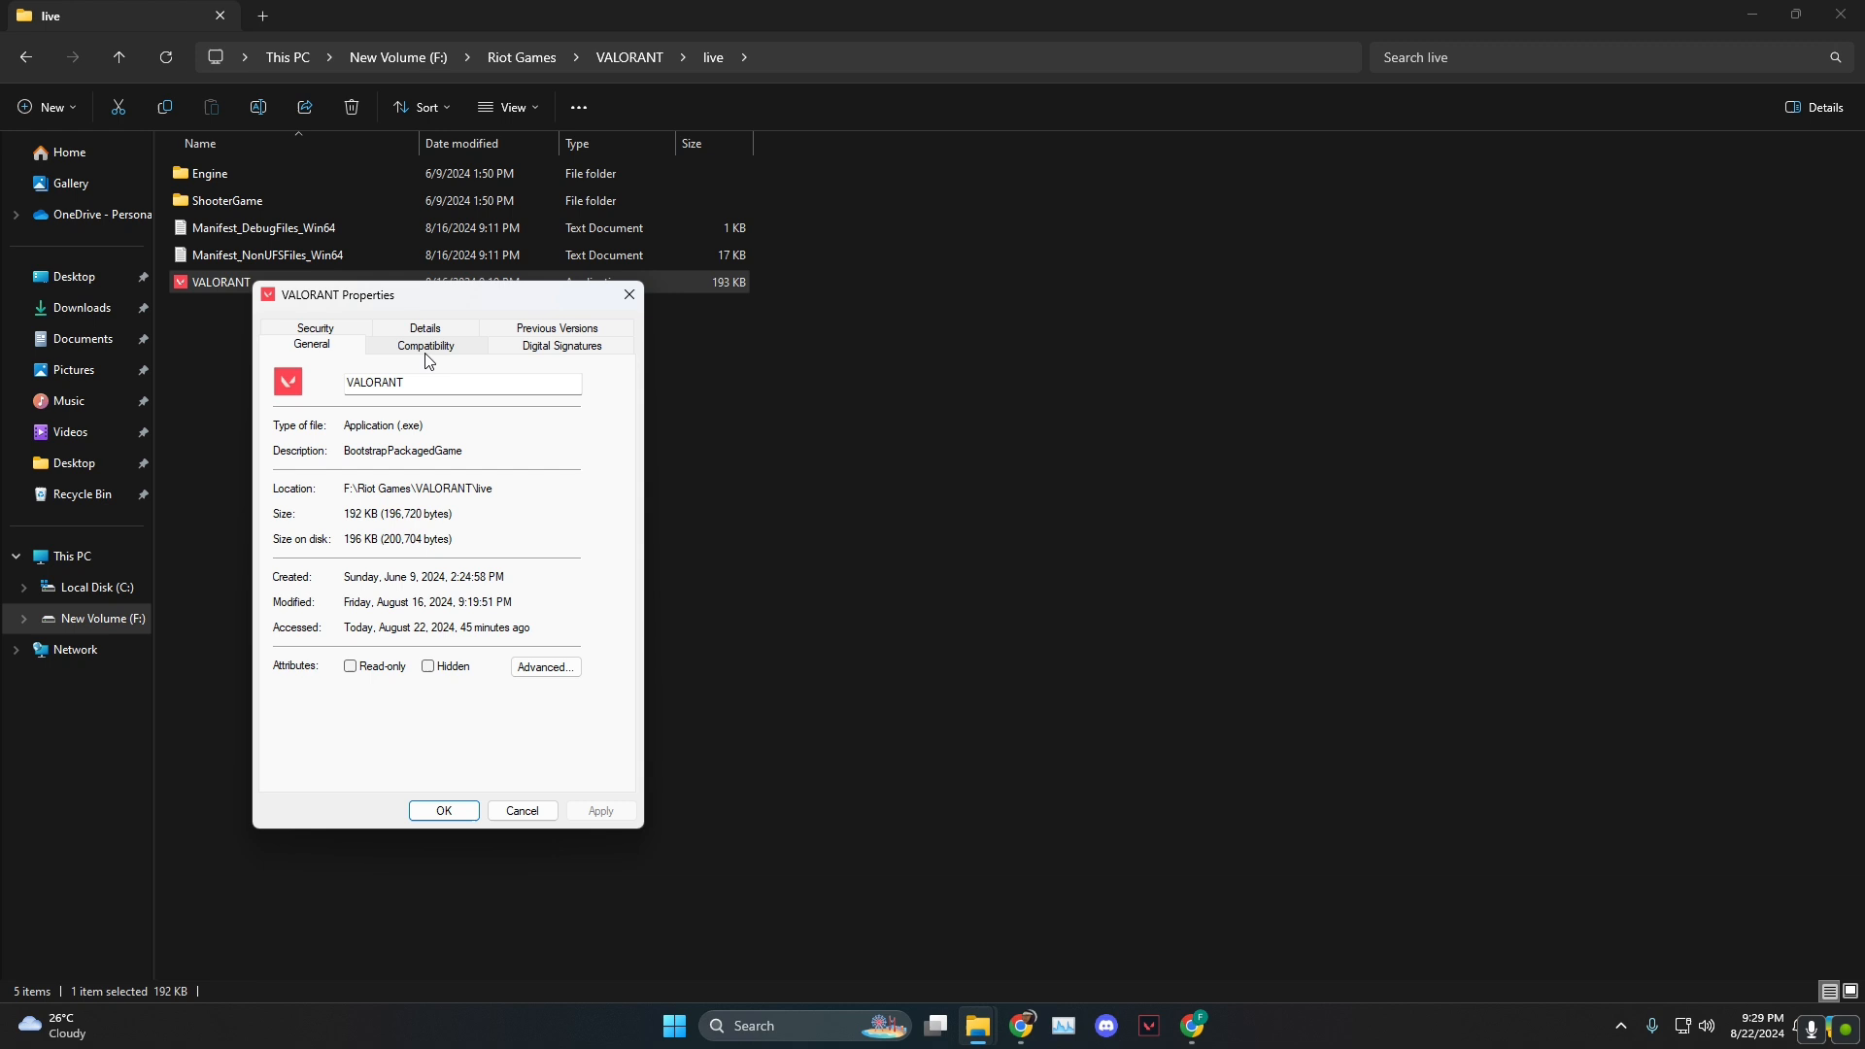
left_click(425, 348)
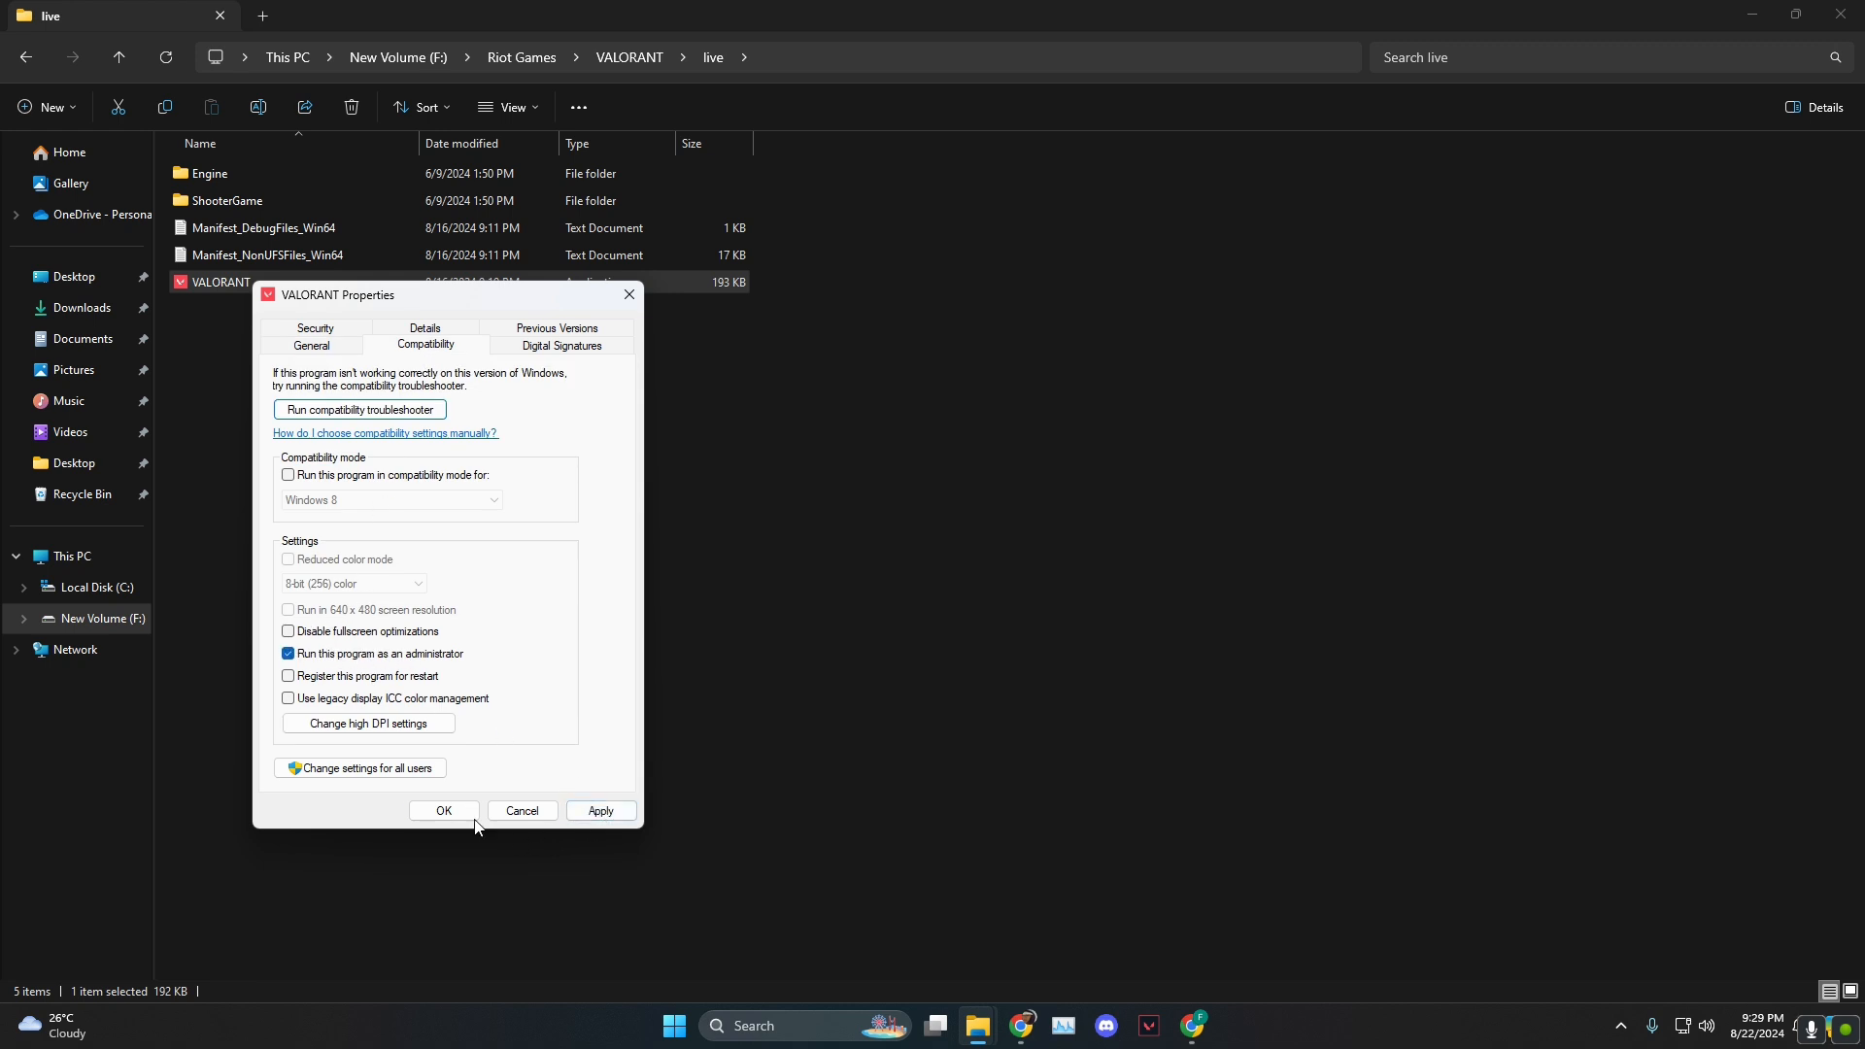
left_click(625, 296)
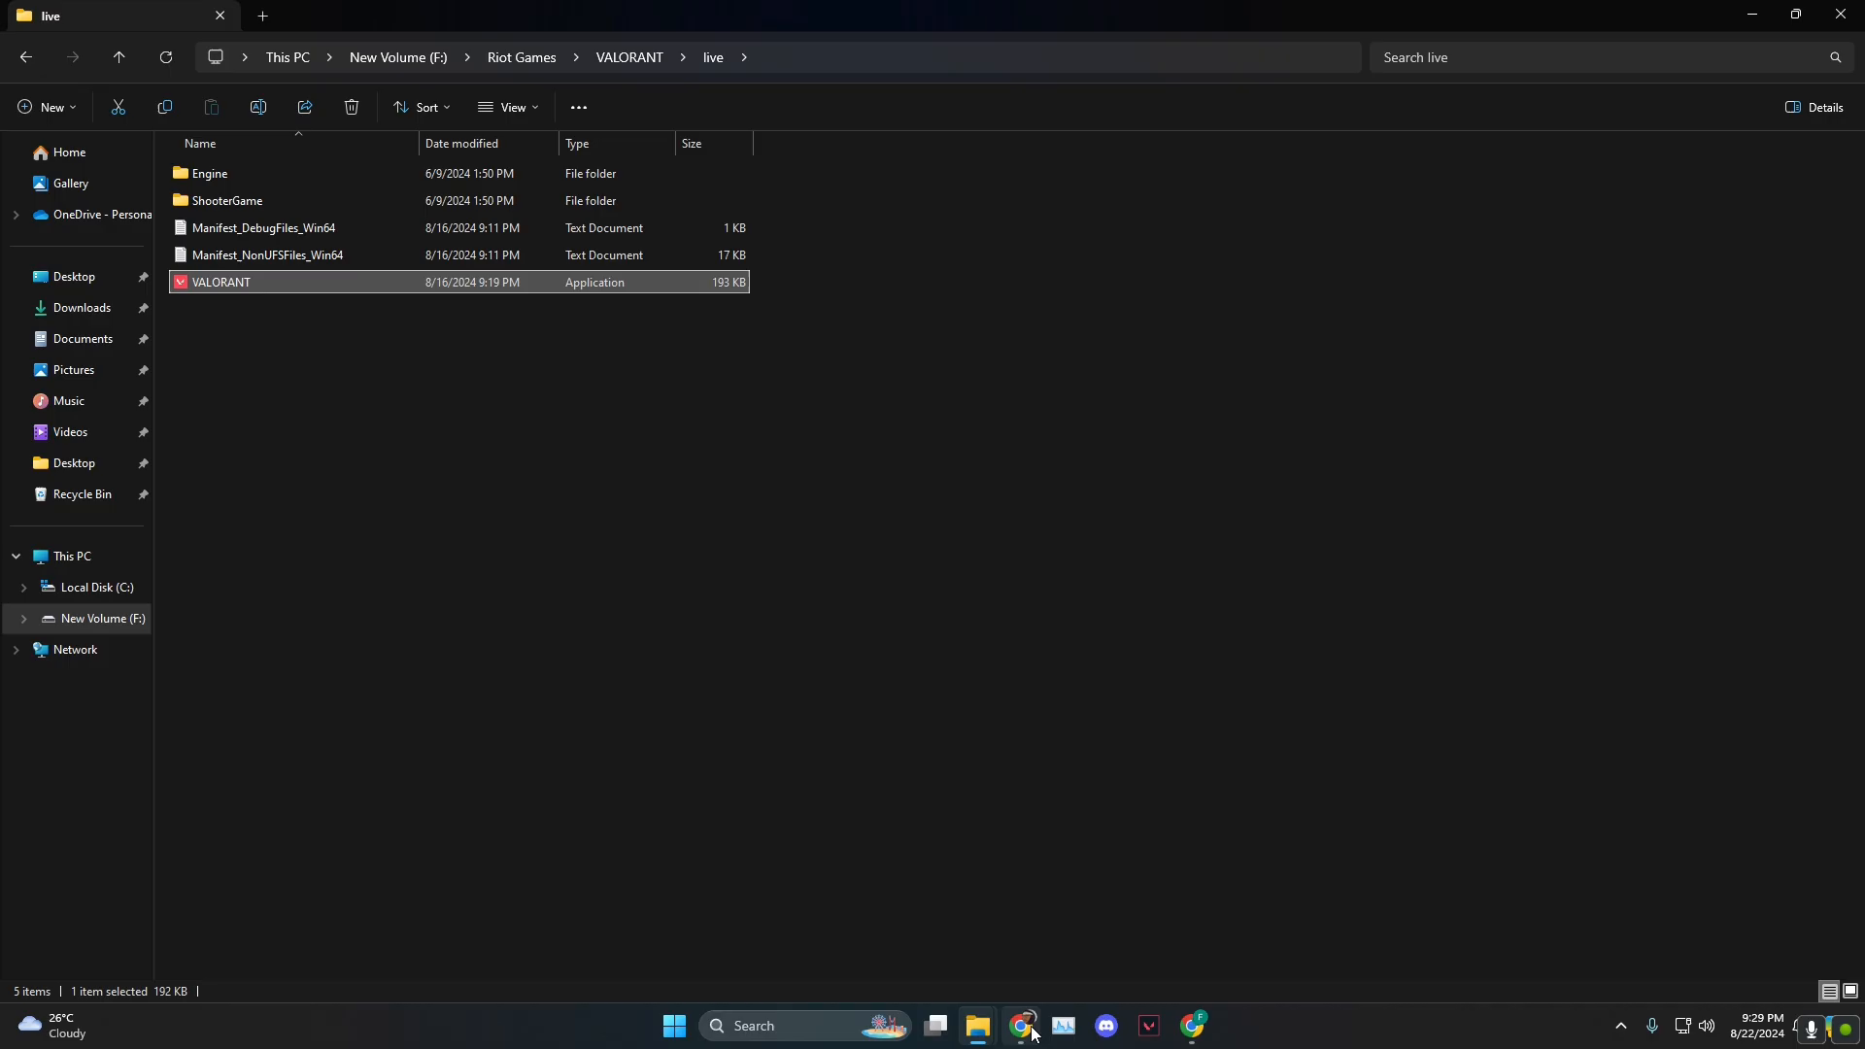
- Switch back to the Sportskeeda article showing the verify-integrity and Change DX setting fixes
left_click(1021, 1026)
scroll(621, 699, "down", 3)
scroll(545, 783, "down", 4)
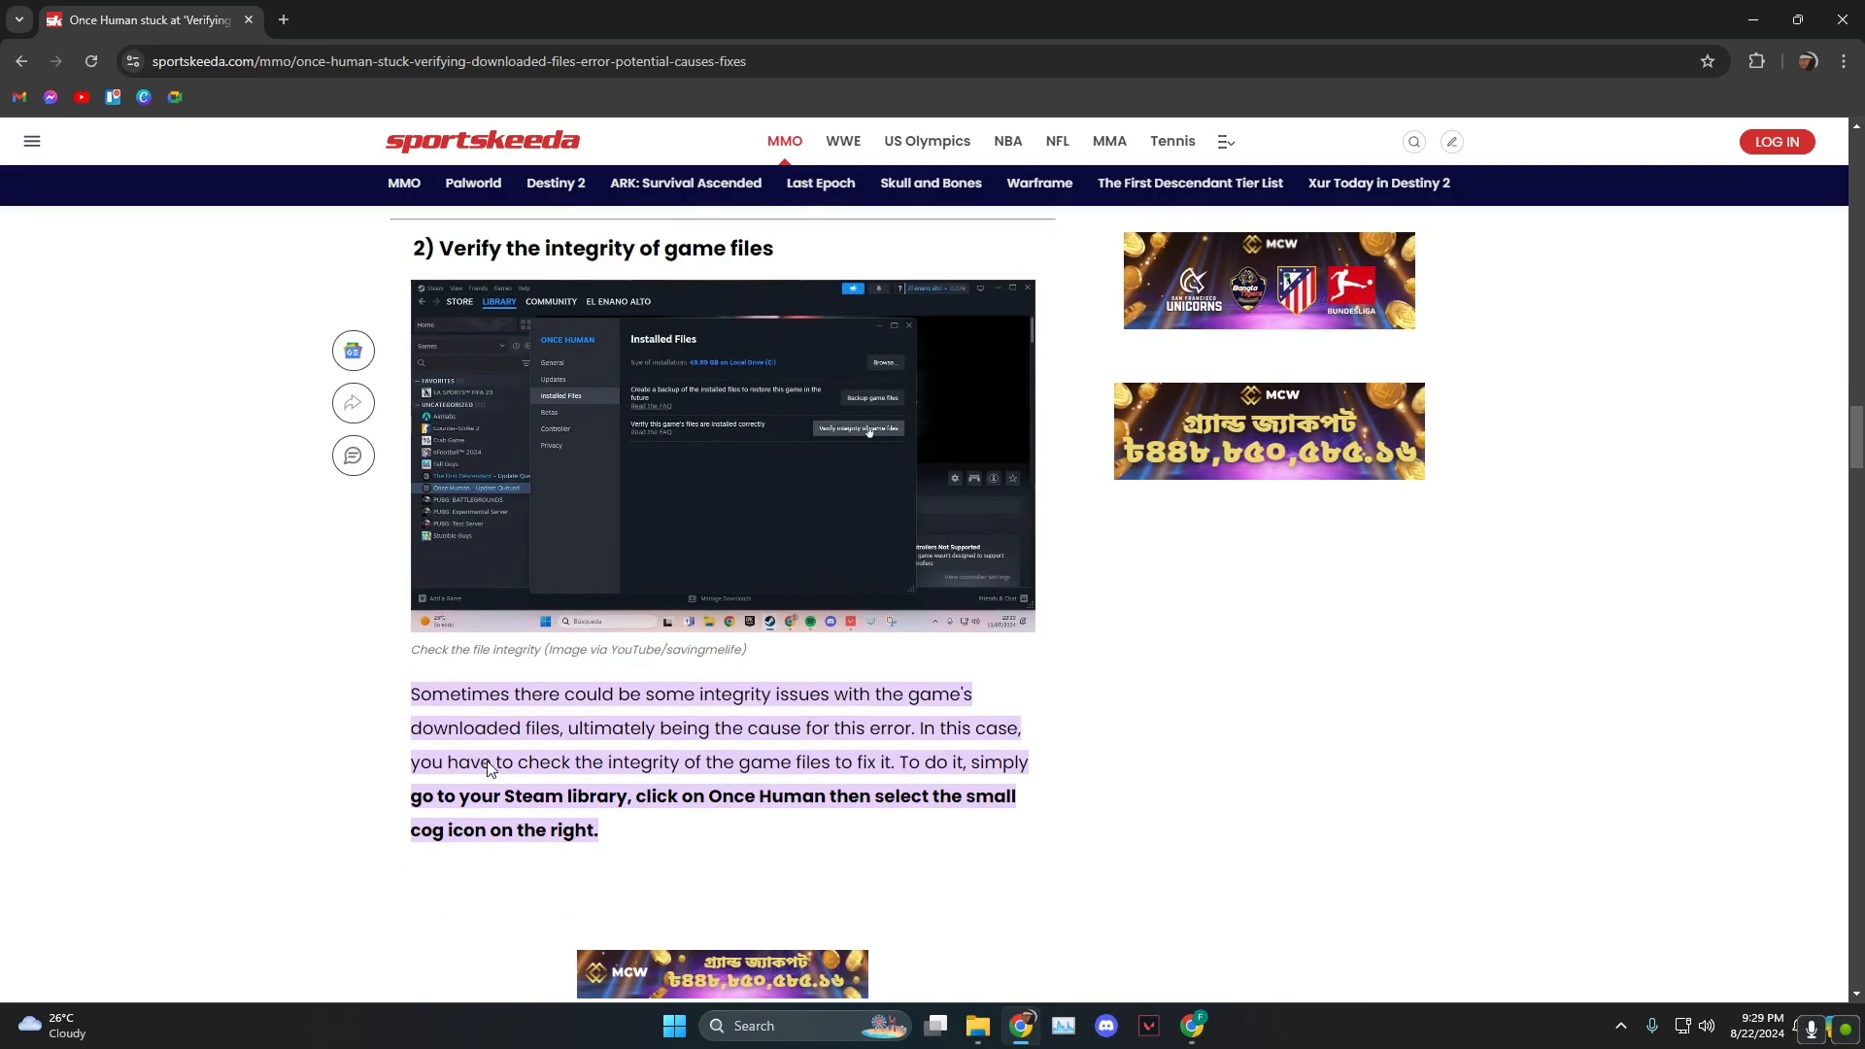
scroll(541, 474, "up", 1)
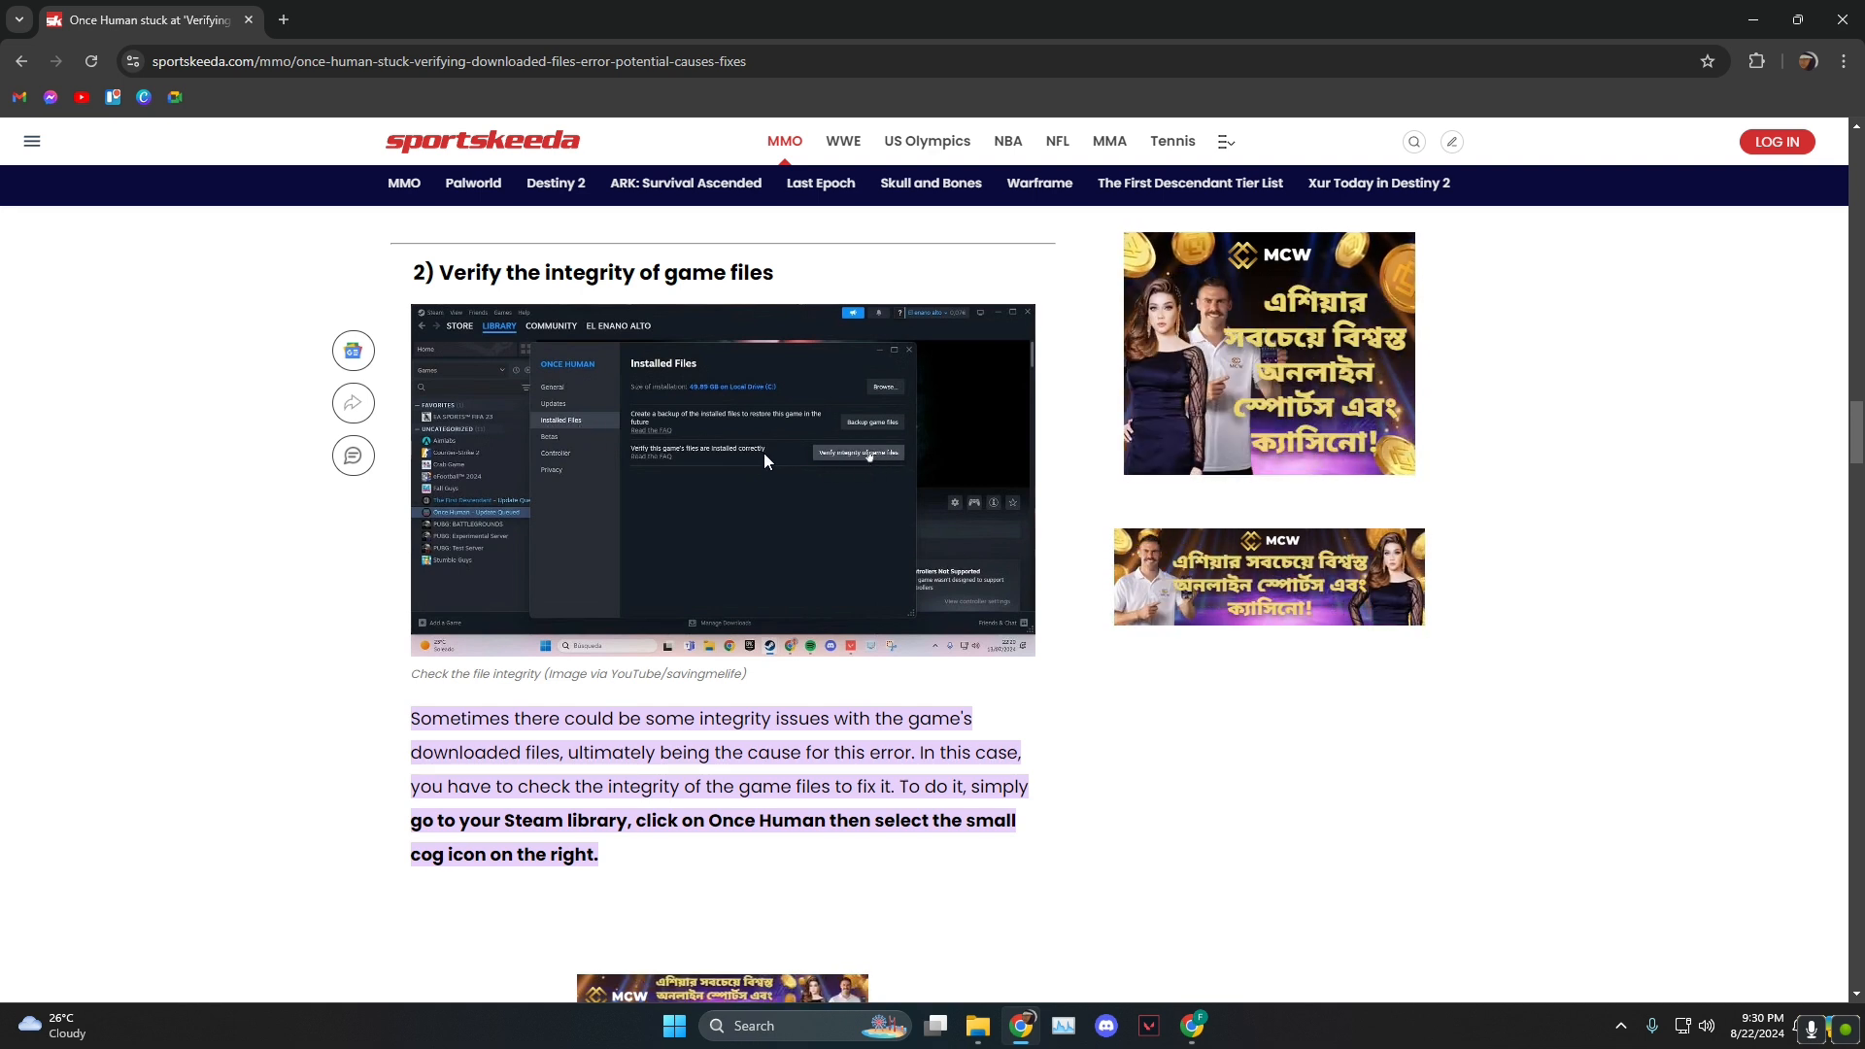
scroll(763, 454, "down", 5)
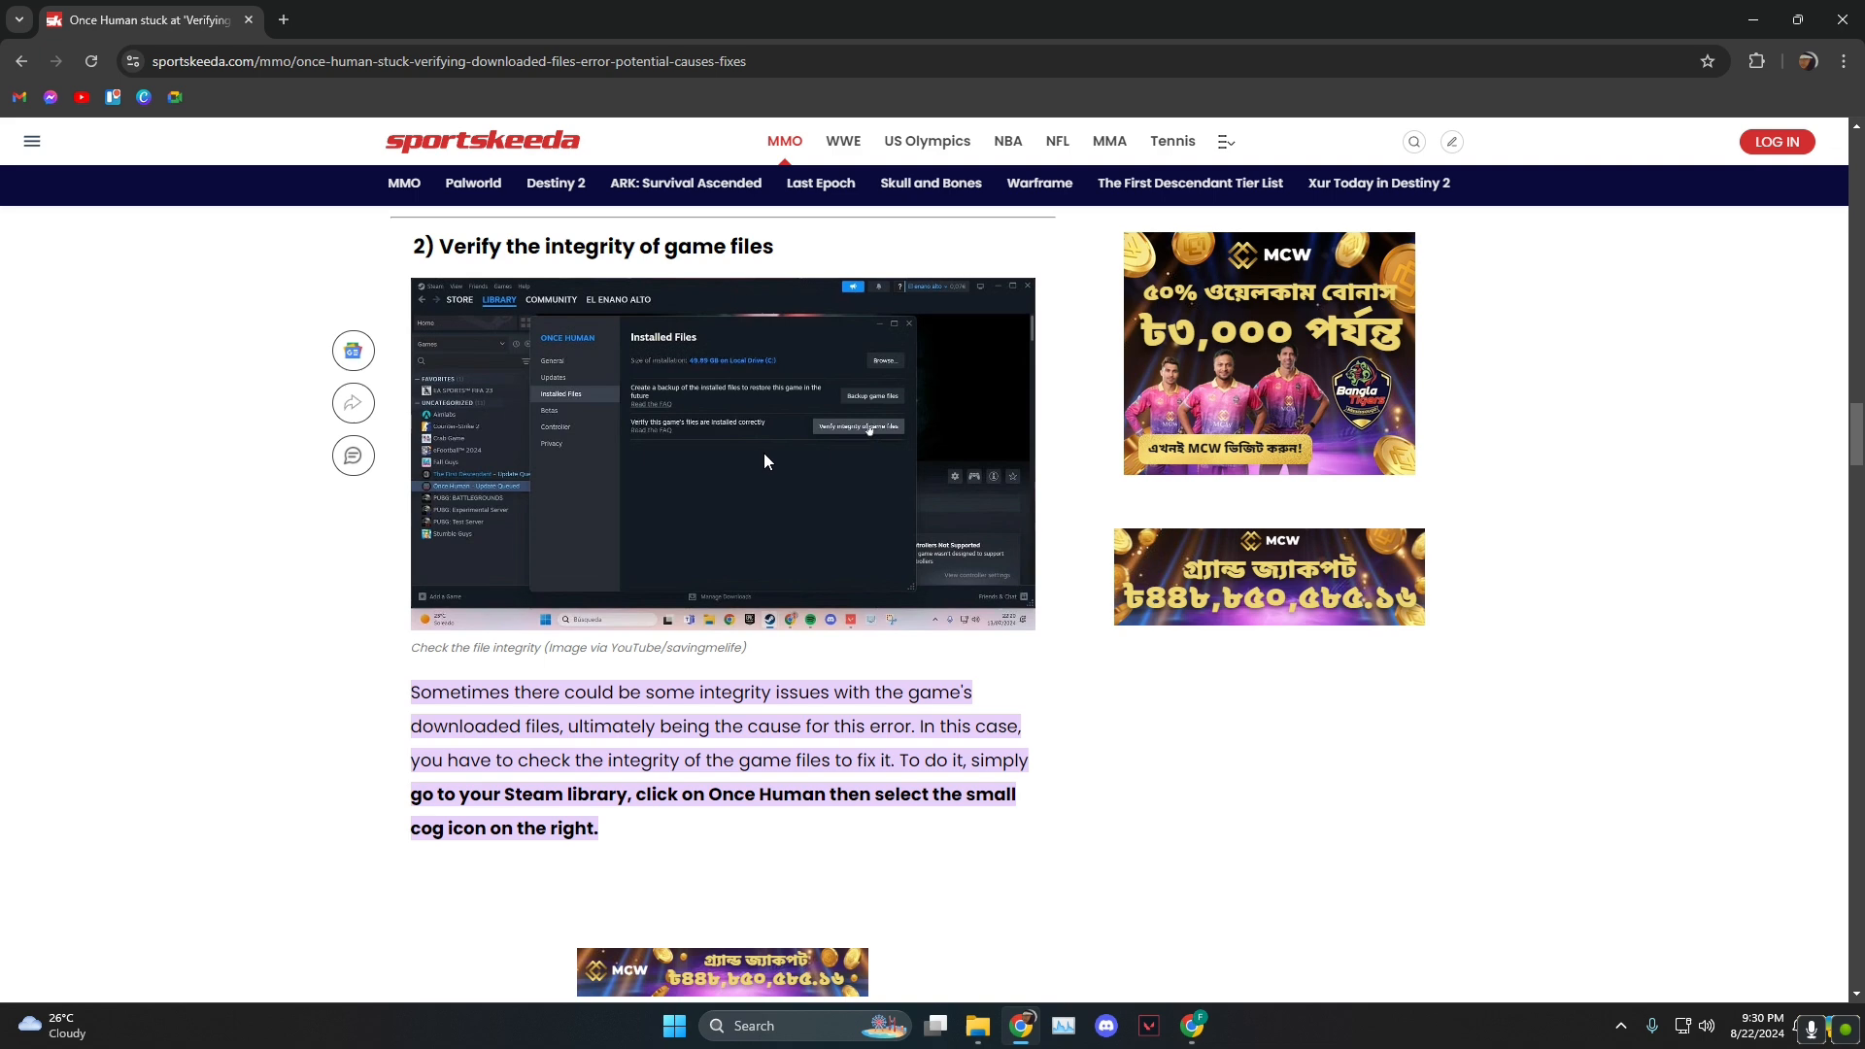
scroll(393, 632, "down", 1)
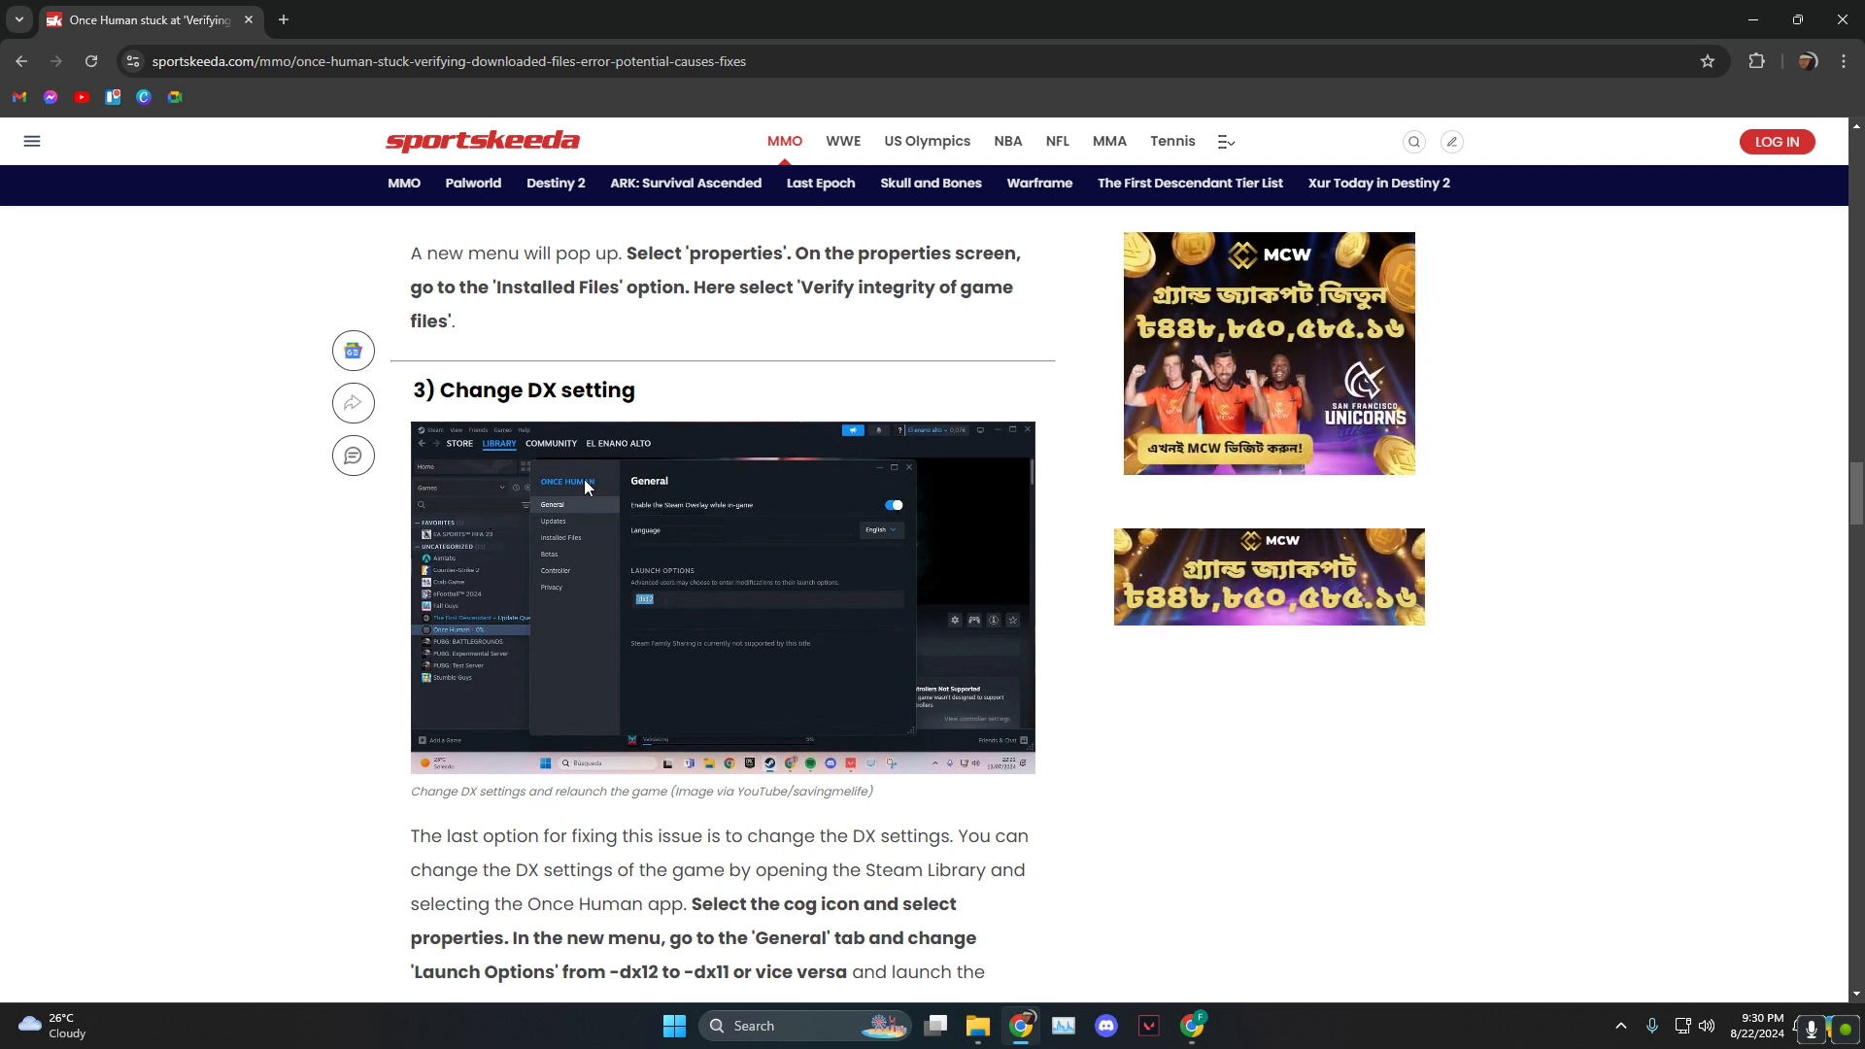
scroll(655, 553, "down", 1)
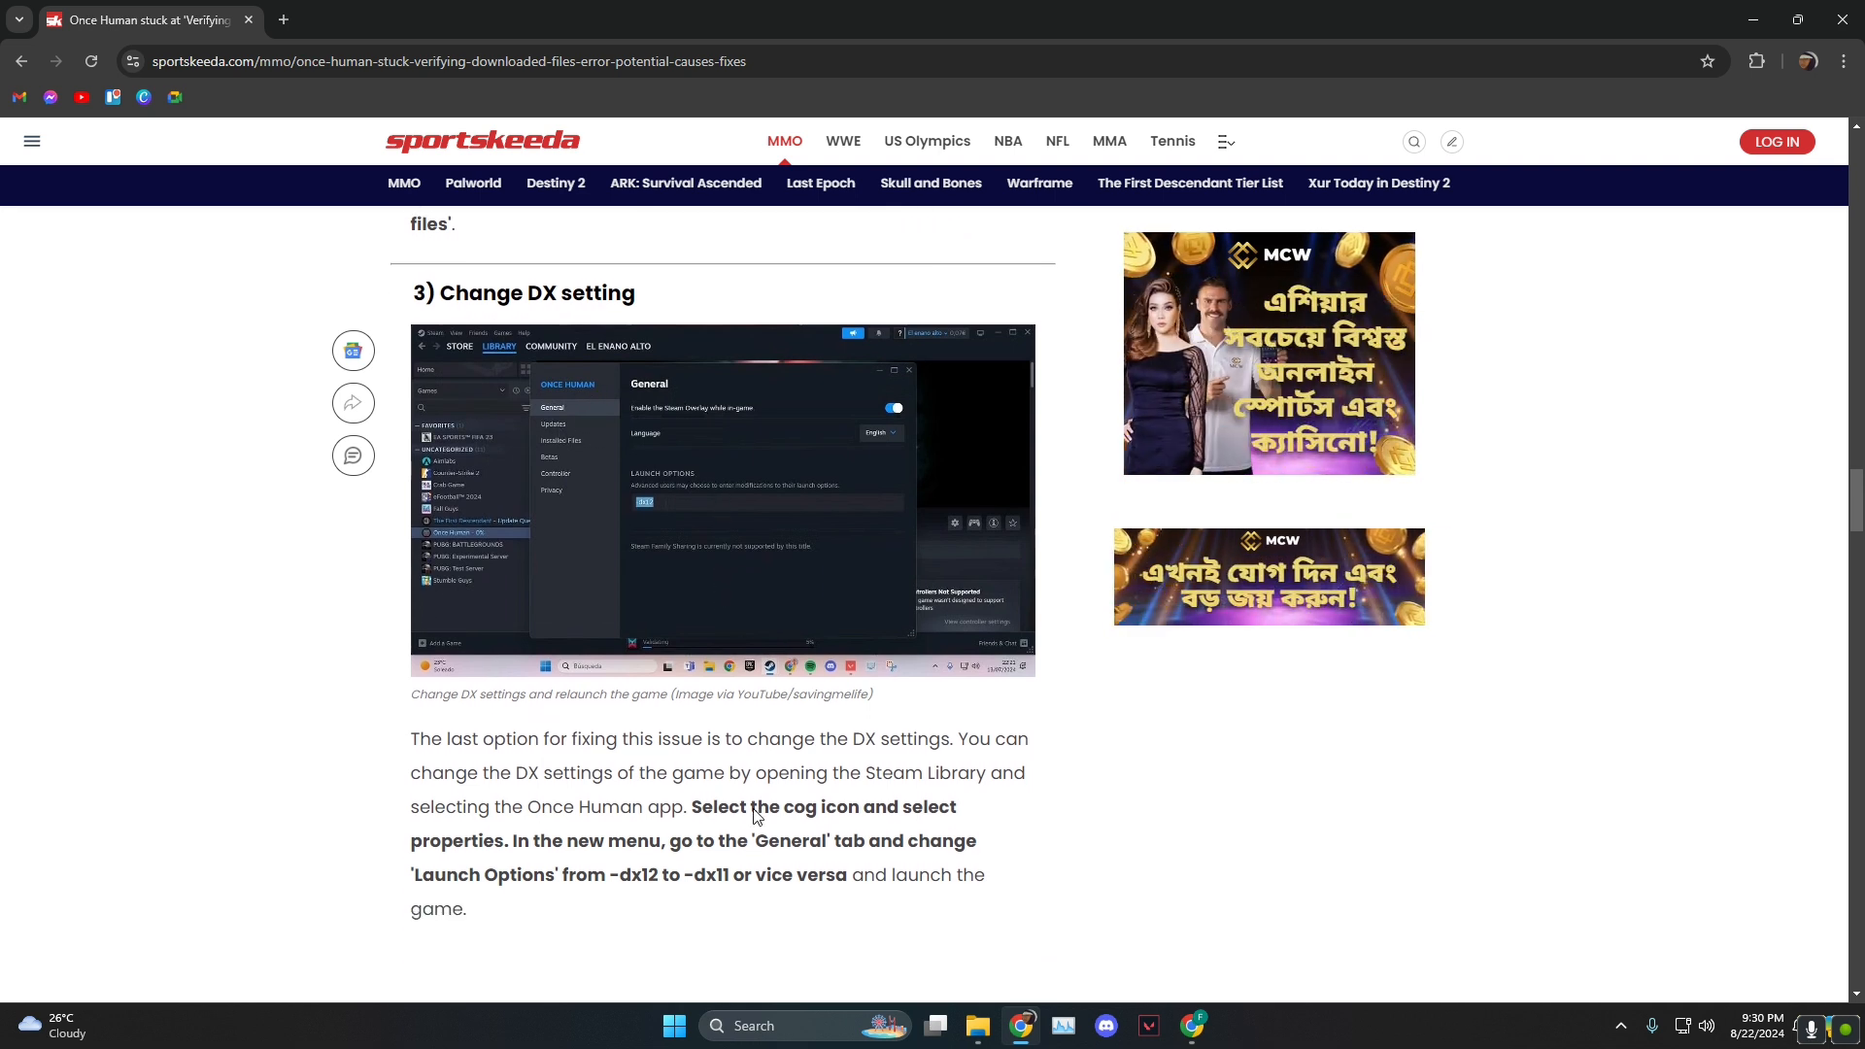